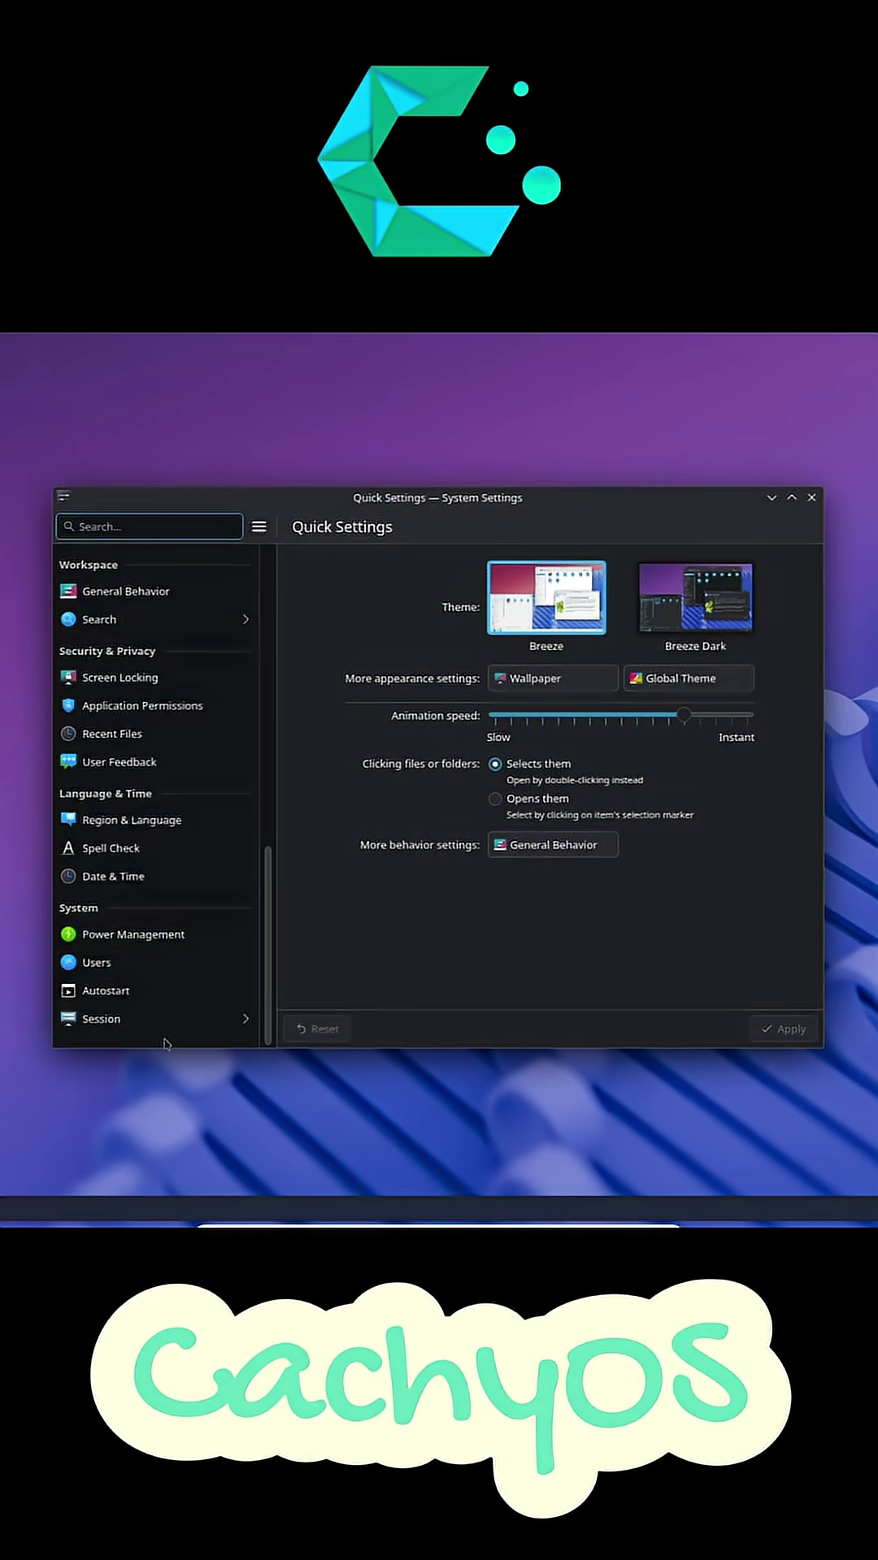
Browse the Users and Desktop Session pages, then close System Settings.
{"action": "left_click", "coordinate": [170, 939]}
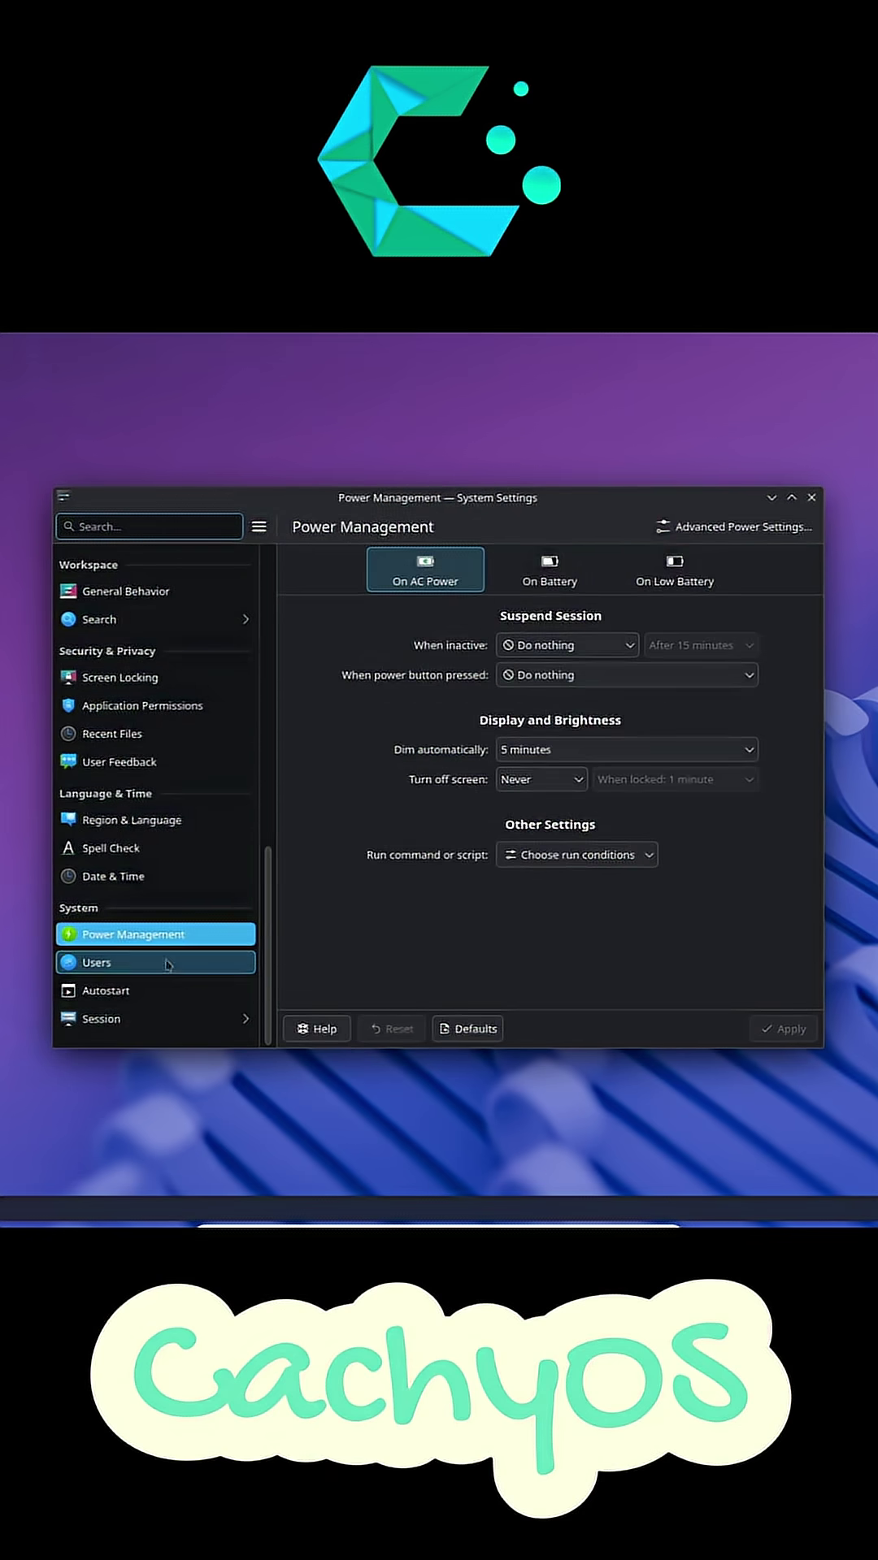
{"action": "left_click", "coordinate": [149, 1020]}
{"action": "left_click", "coordinate": [98, 526]}
{"action": "scroll", "coordinate": [182, 731], "scroll_direction": "up", "scroll_amount": 3}
{"action": "scroll", "coordinate": [183, 670], "scroll_direction": "up", "scroll_amount": 3}
{"action": "scroll", "coordinate": [201, 613], "scroll_direction": "up", "scroll_amount": 2}
{"action": "left_click", "coordinate": [201, 566]}
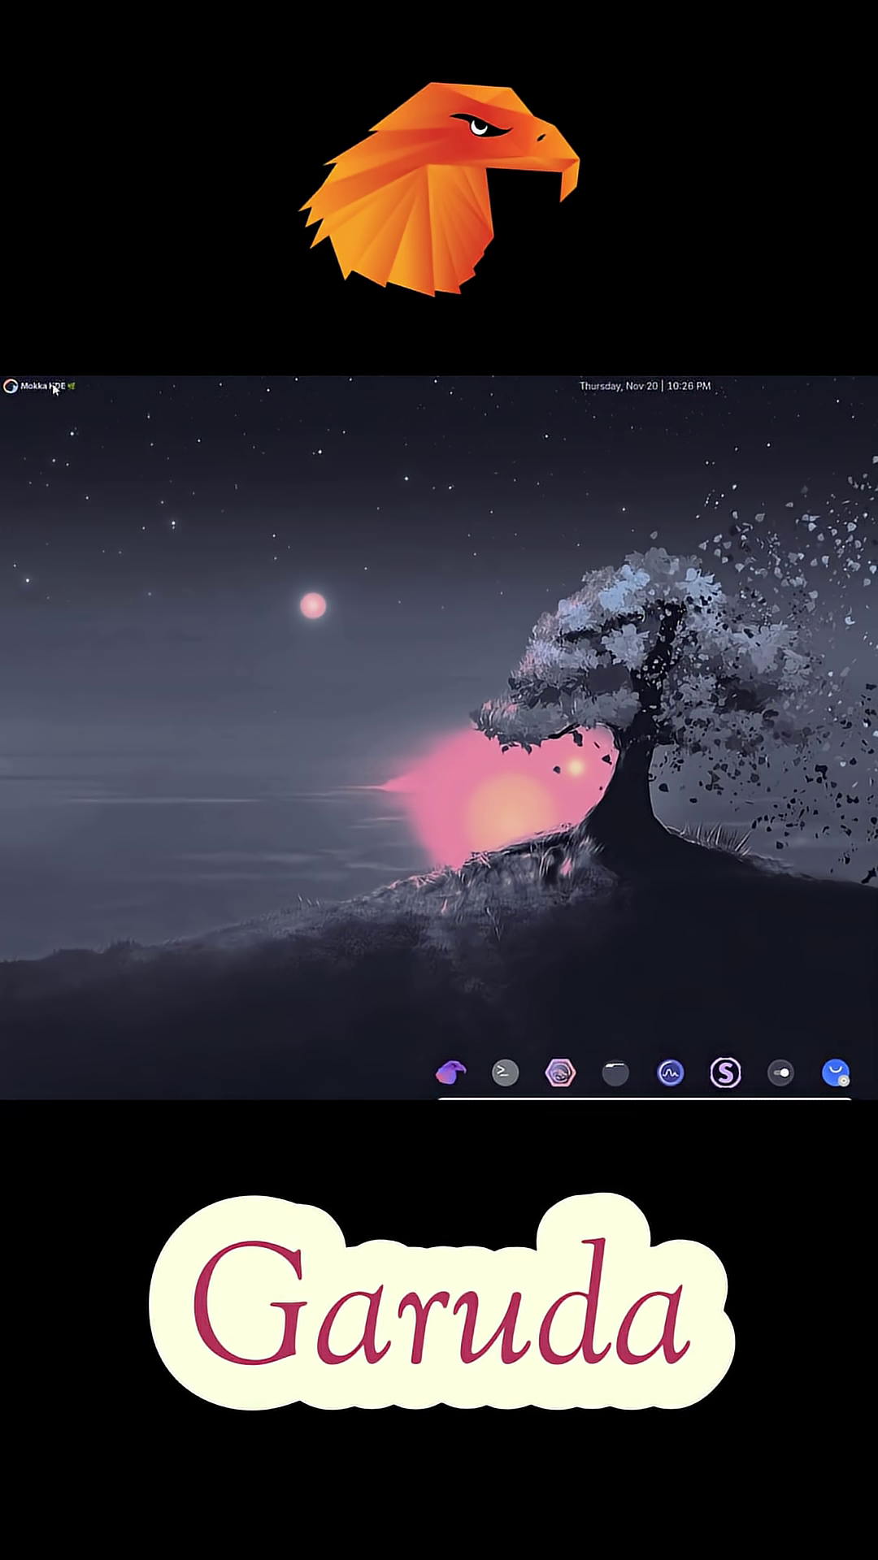
Open the application launcher to browse the installed app categories.
{"action": "left_click", "coordinate": [11, 387]}
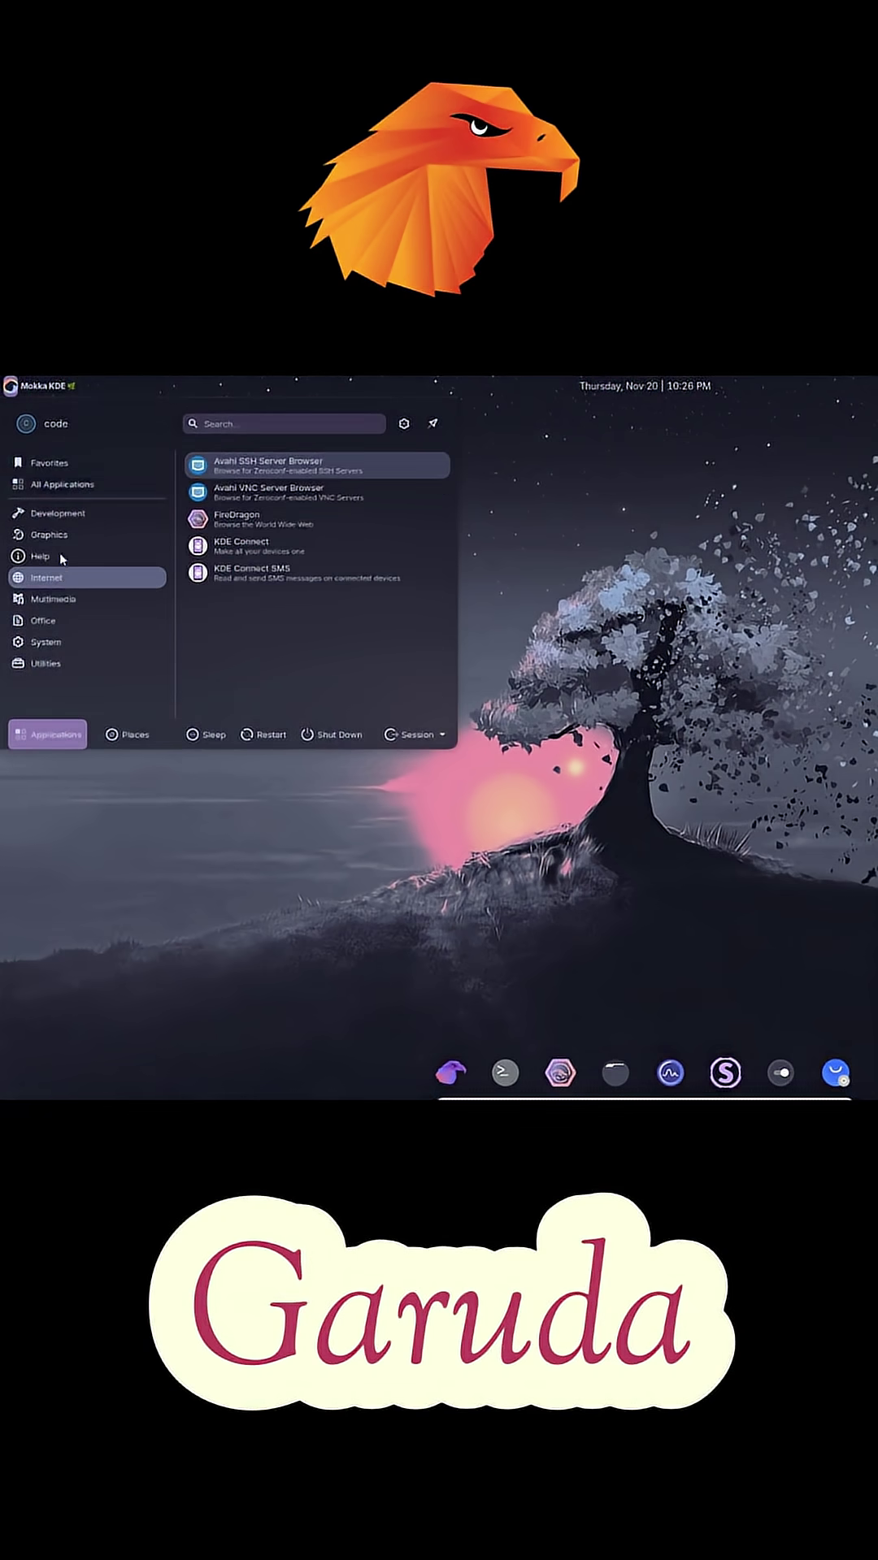
{"action": "mouse_move", "coordinate": [54, 598]}
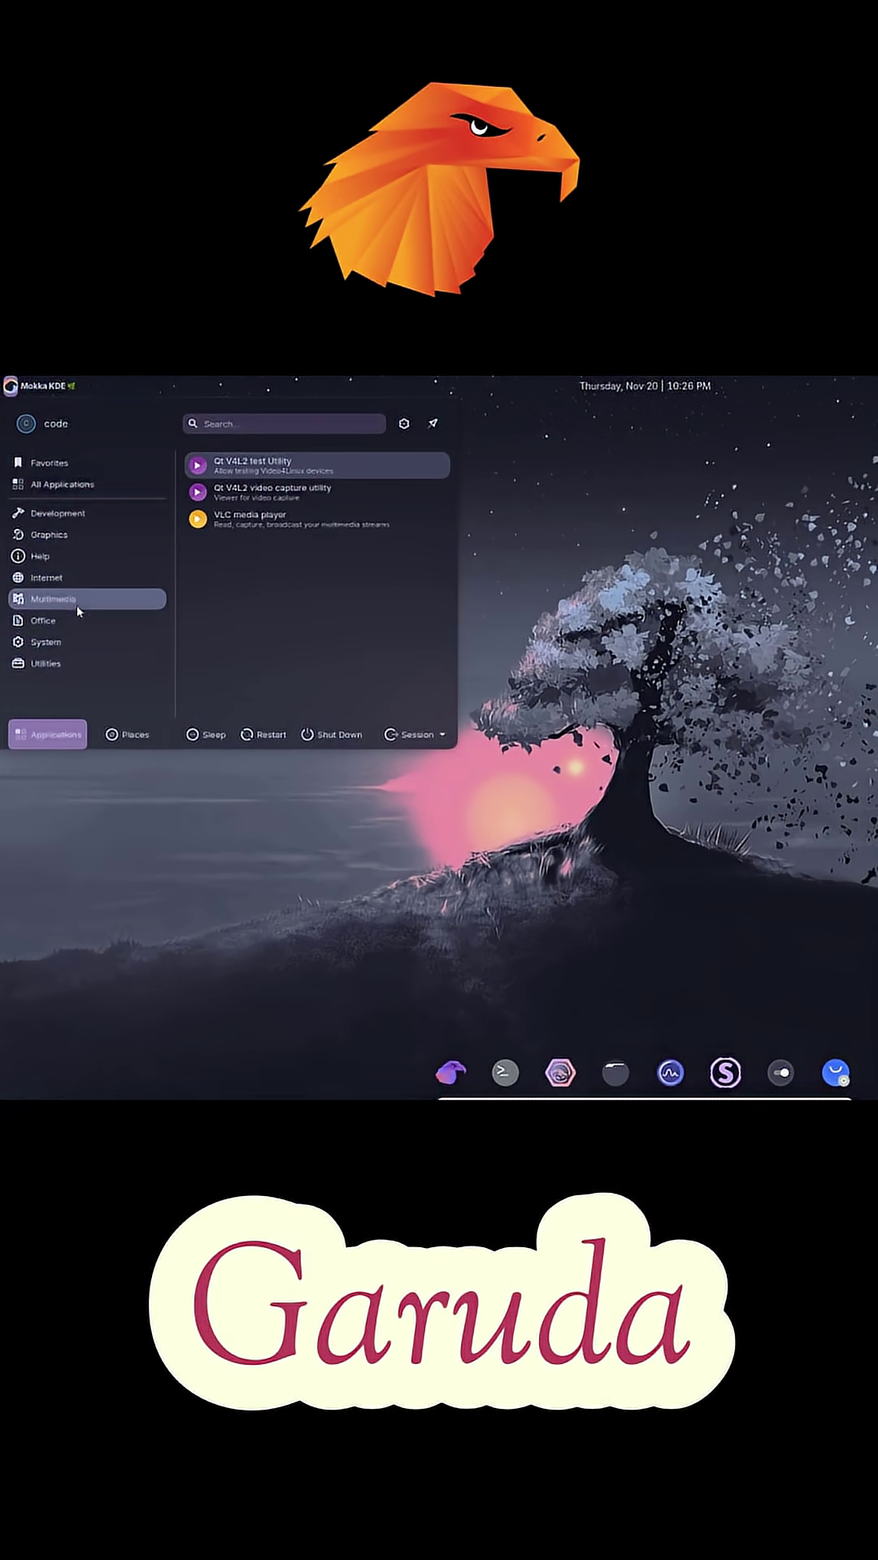
View energy information in Info Center, close it and Garuda Rani, then launch a terminal.
{"action": "left_click", "coordinate": [256, 470]}
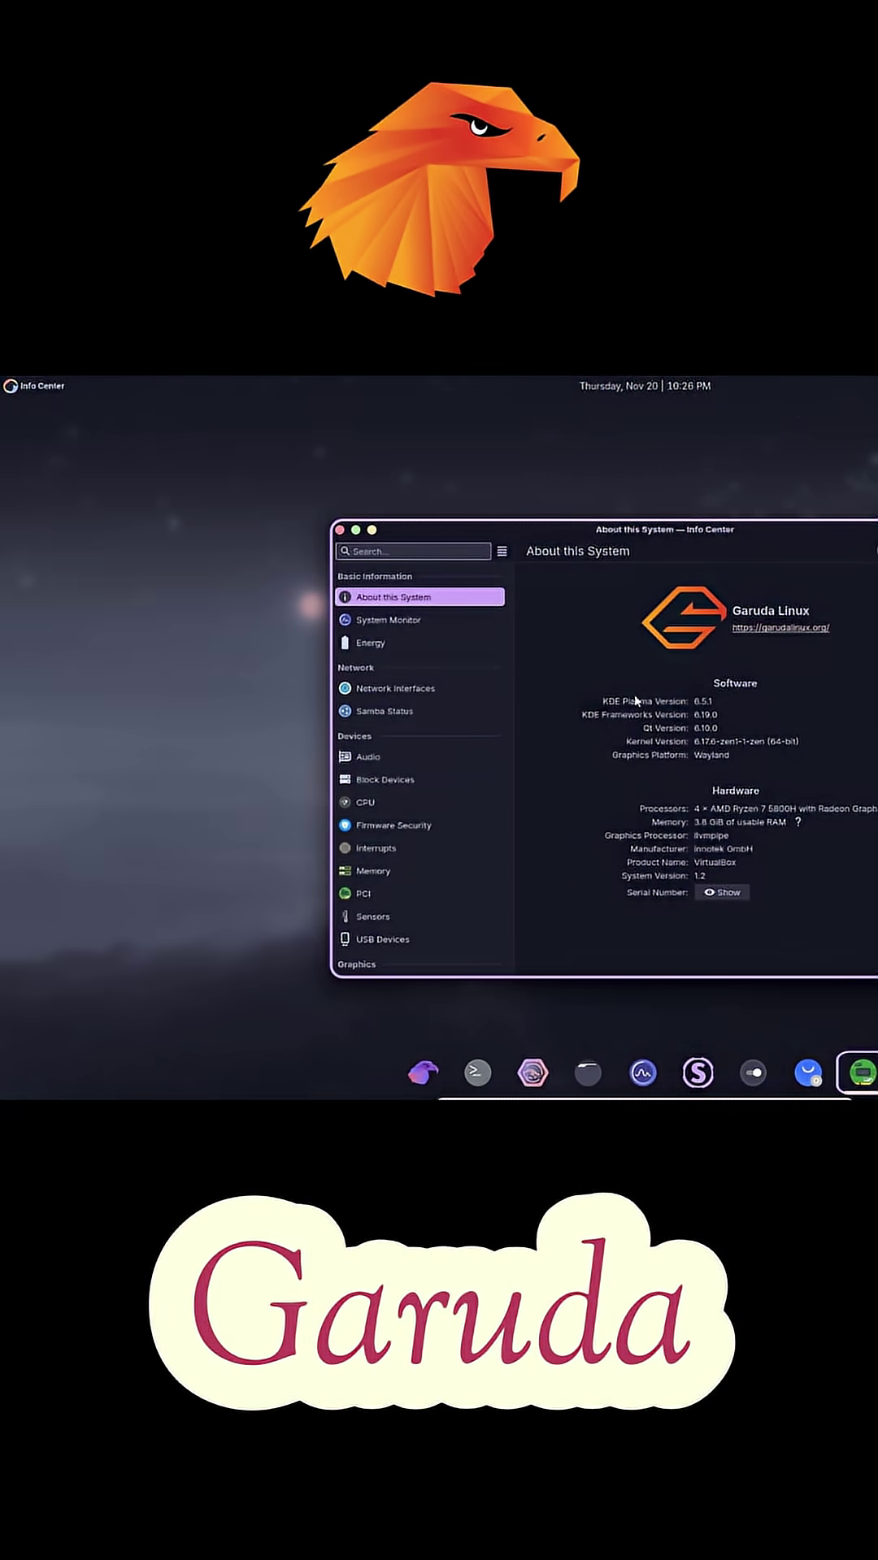
{"action": "scroll", "coordinate": [437, 690], "scroll_direction": "down", "scroll_amount": 5}
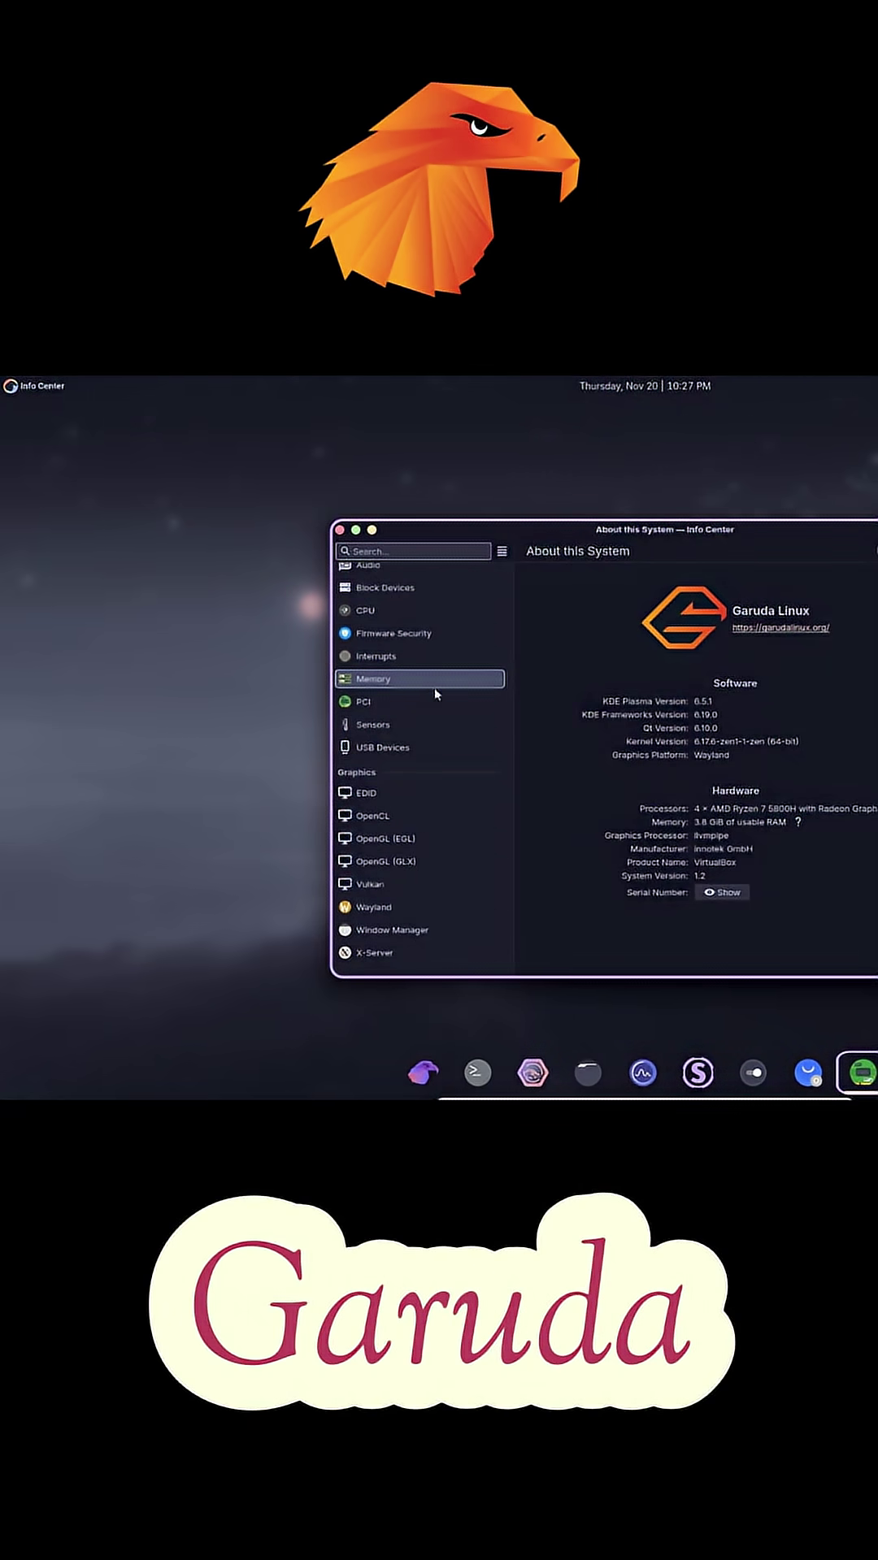
{"action": "scroll", "coordinate": [435, 694], "scroll_direction": "up", "scroll_amount": 5}
{"action": "left_click", "coordinate": [414, 612]}
{"action": "left_click", "coordinate": [366, 546]}
{"action": "left_click", "coordinate": [337, 531]}
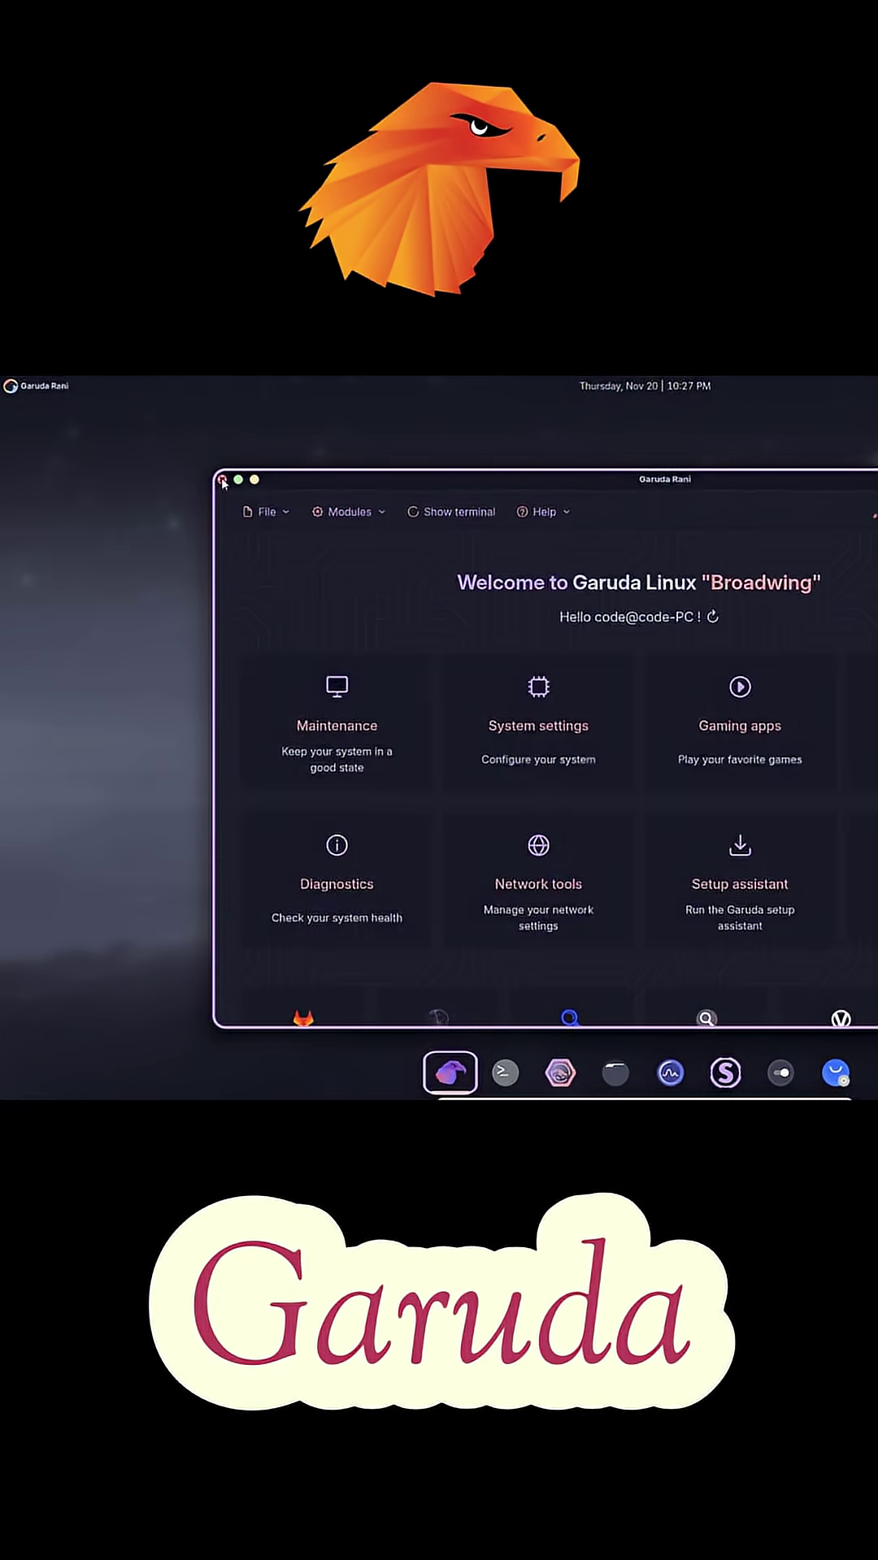
{"action": "key", "text": "alt+F4"}
{"action": "key", "text": "ctrl+alt+t"}
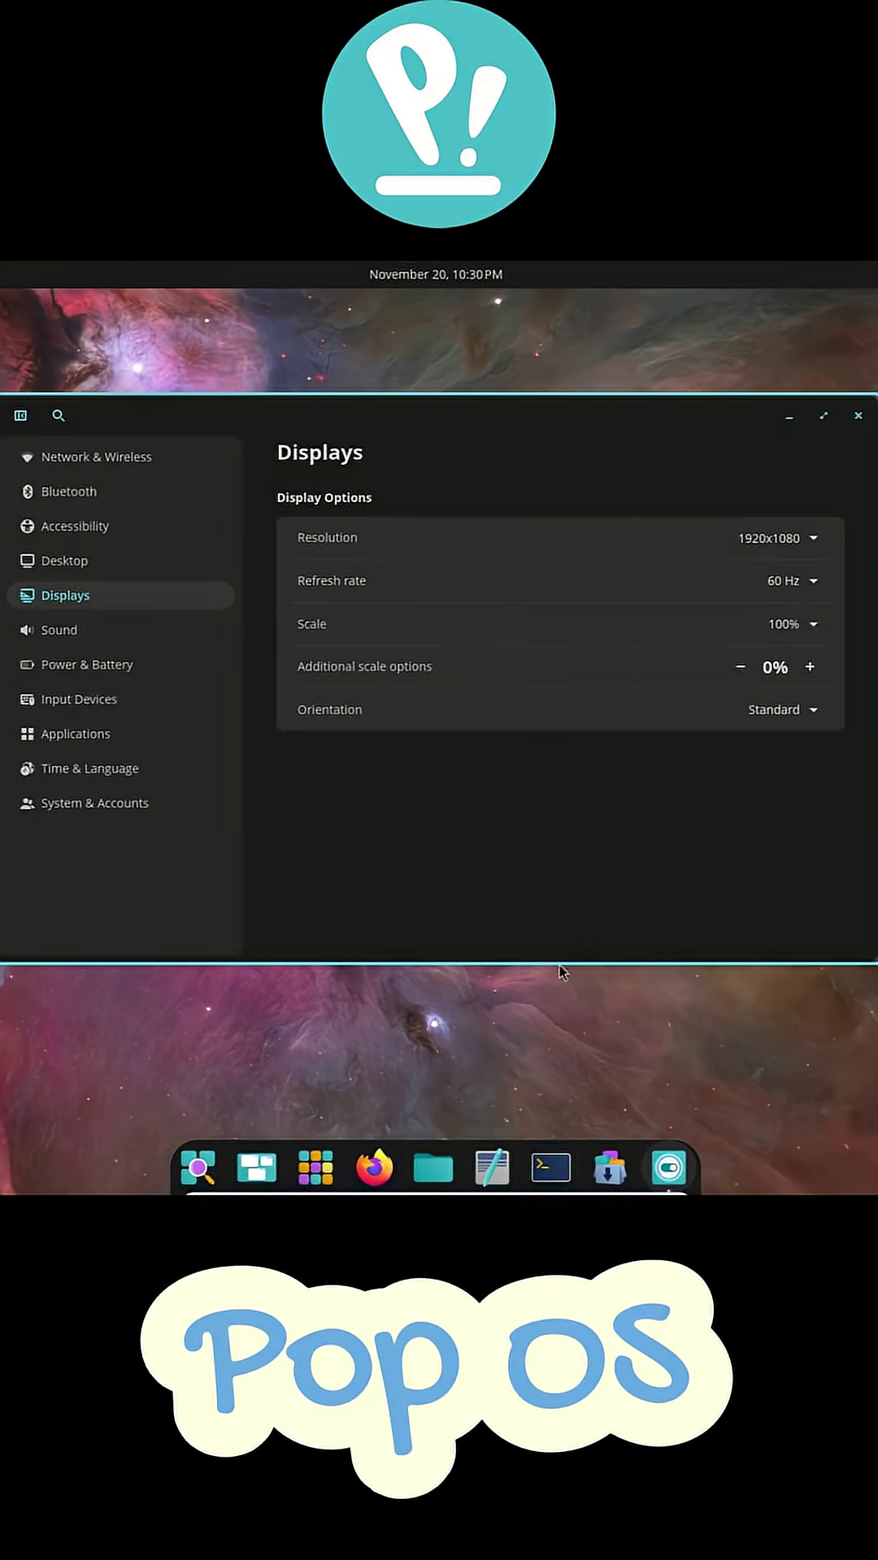
View the About page under System & Accounts, then close COSMIC Settings.
{"action": "left_click", "coordinate": [132, 809]}
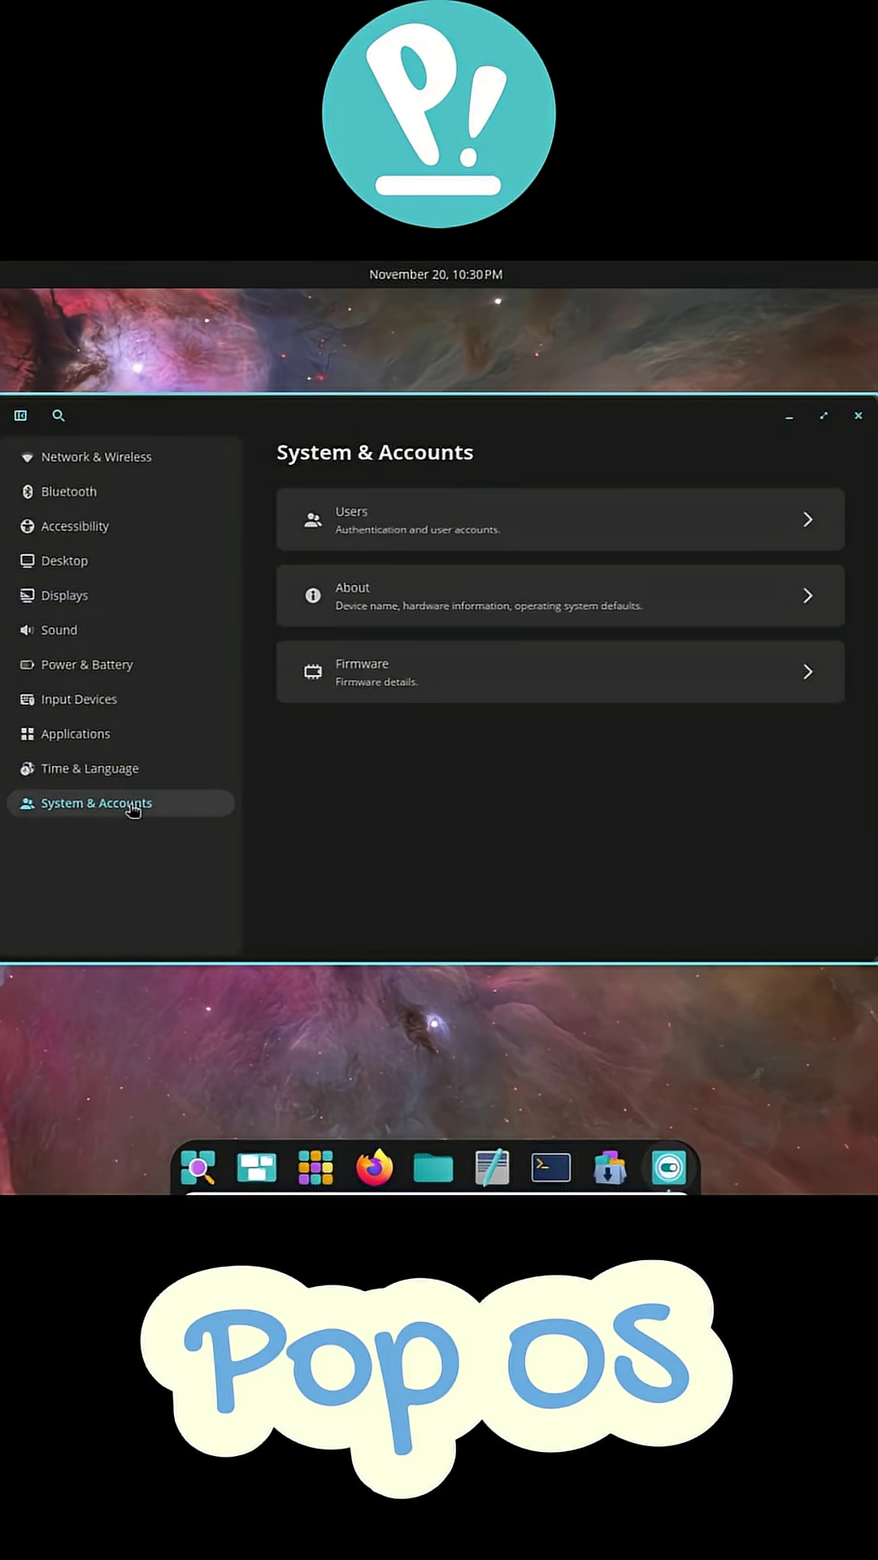
{"action": "left_click", "coordinate": [396, 606]}
{"action": "scroll", "coordinate": [578, 744], "scroll_direction": "down", "scroll_amount": 3}
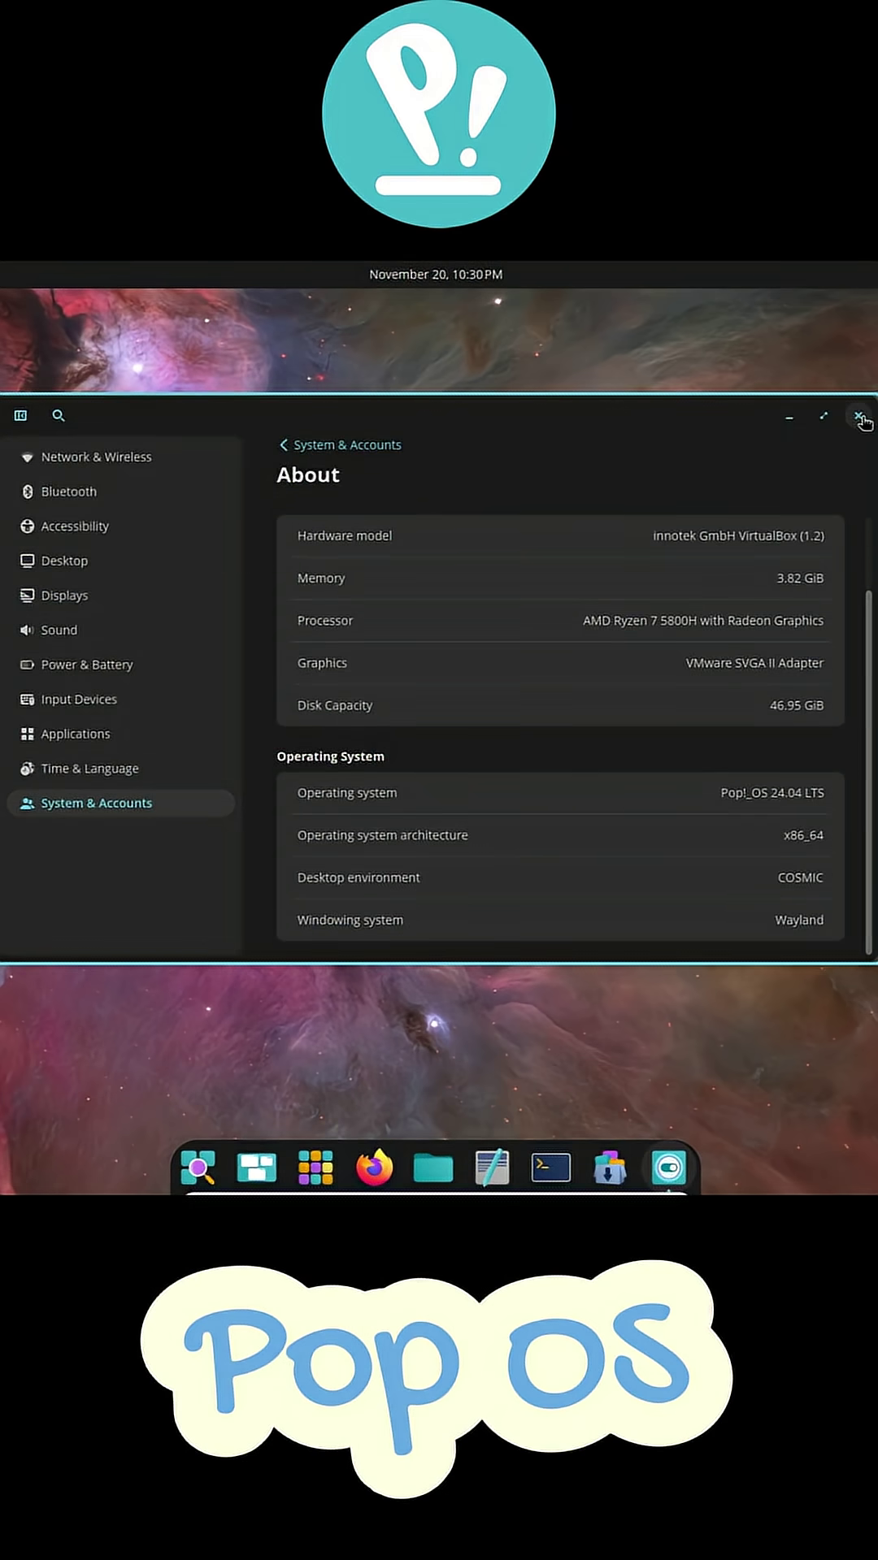
{"action": "left_click", "coordinate": [859, 416]}
Run neofetch in a terminal to show the Pop!_OS 24.04 summary, then close it.
{"action": "left_click", "coordinate": [550, 1168]}
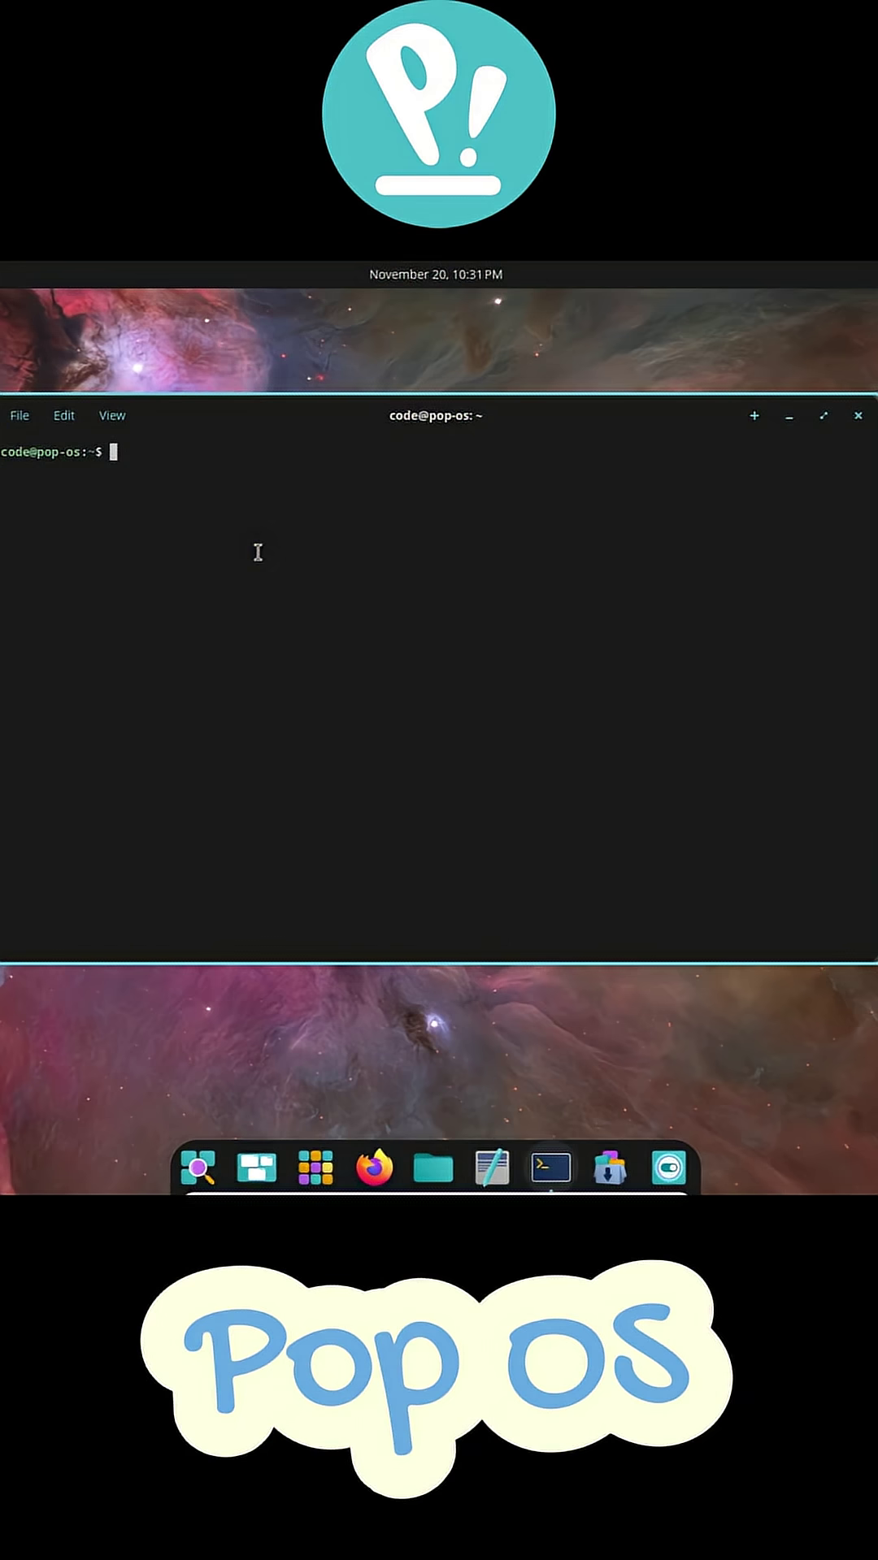
{"action": "type", "text": "neofetc"}
{"action": "key", "text": "Return"}
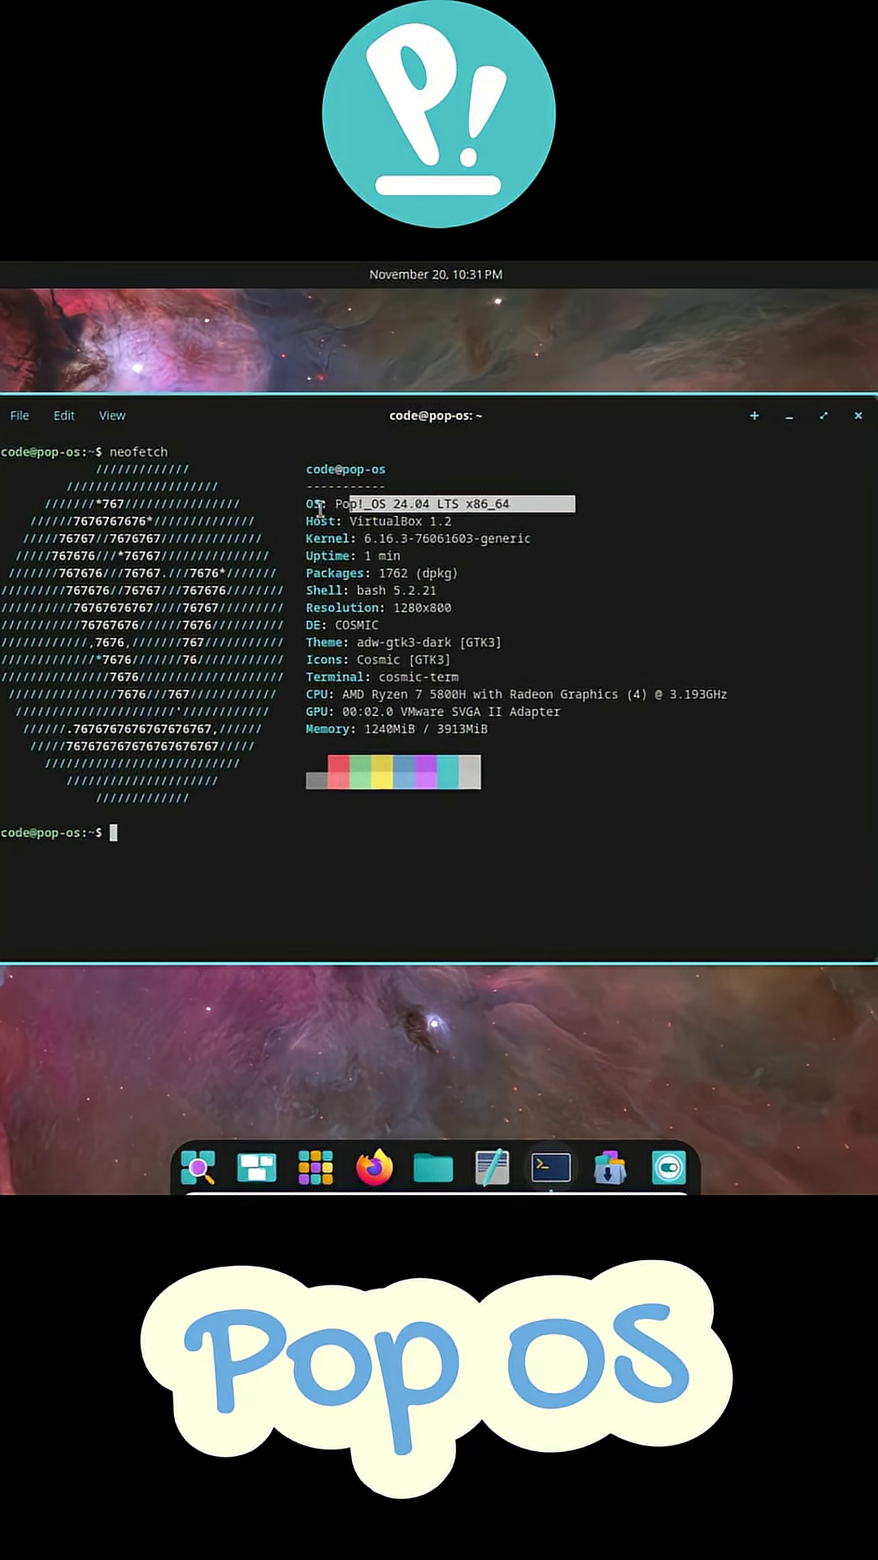
{"action": "left_click", "coordinate": [858, 416]}
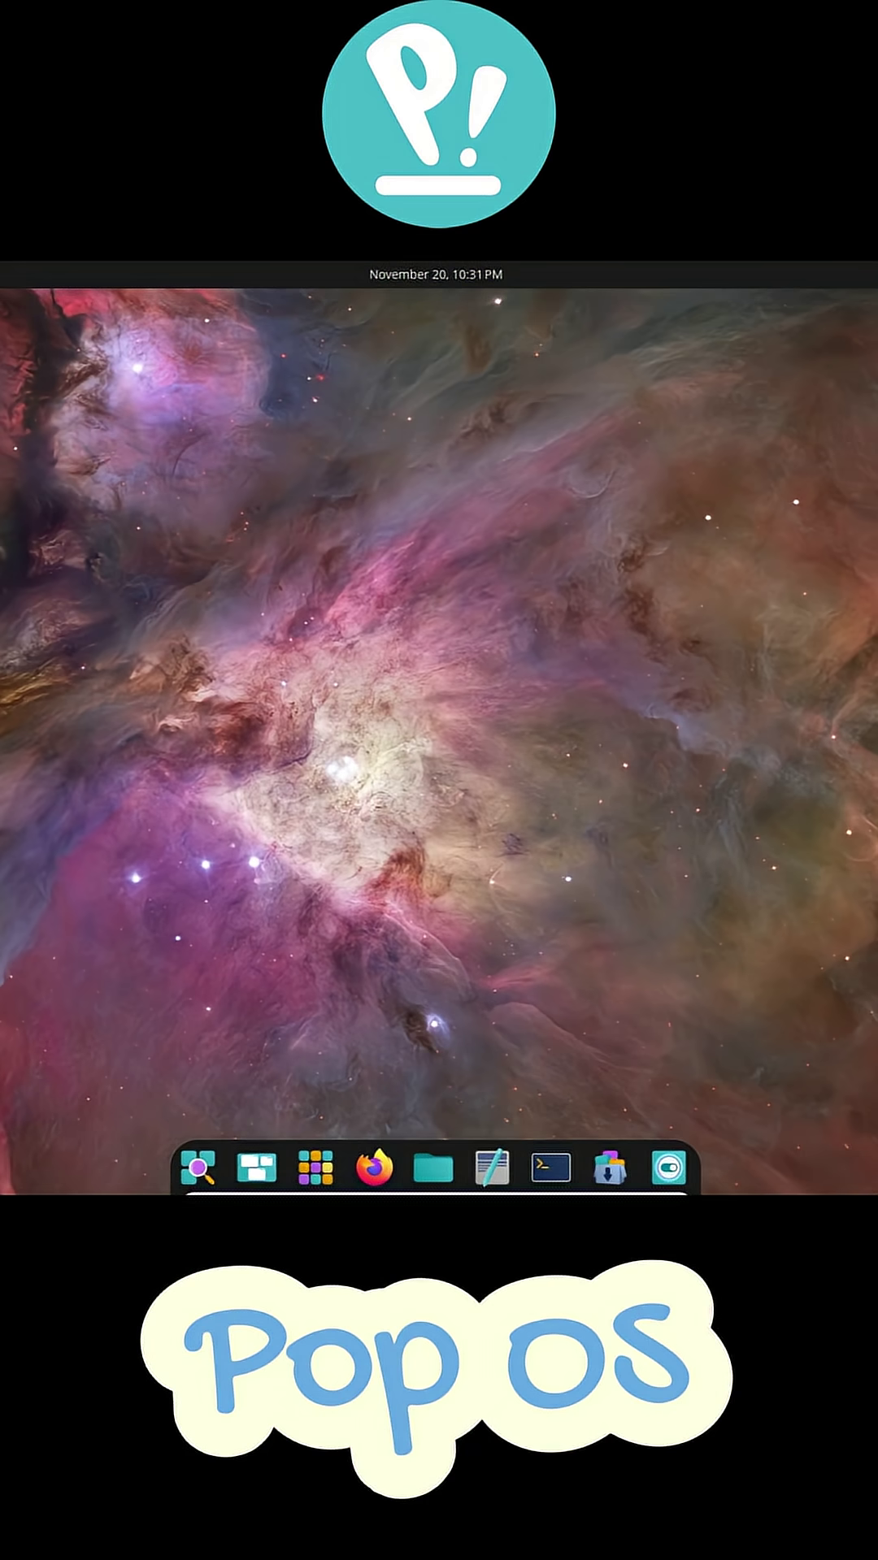
{"action": "left_click", "coordinate": [387, 276]}
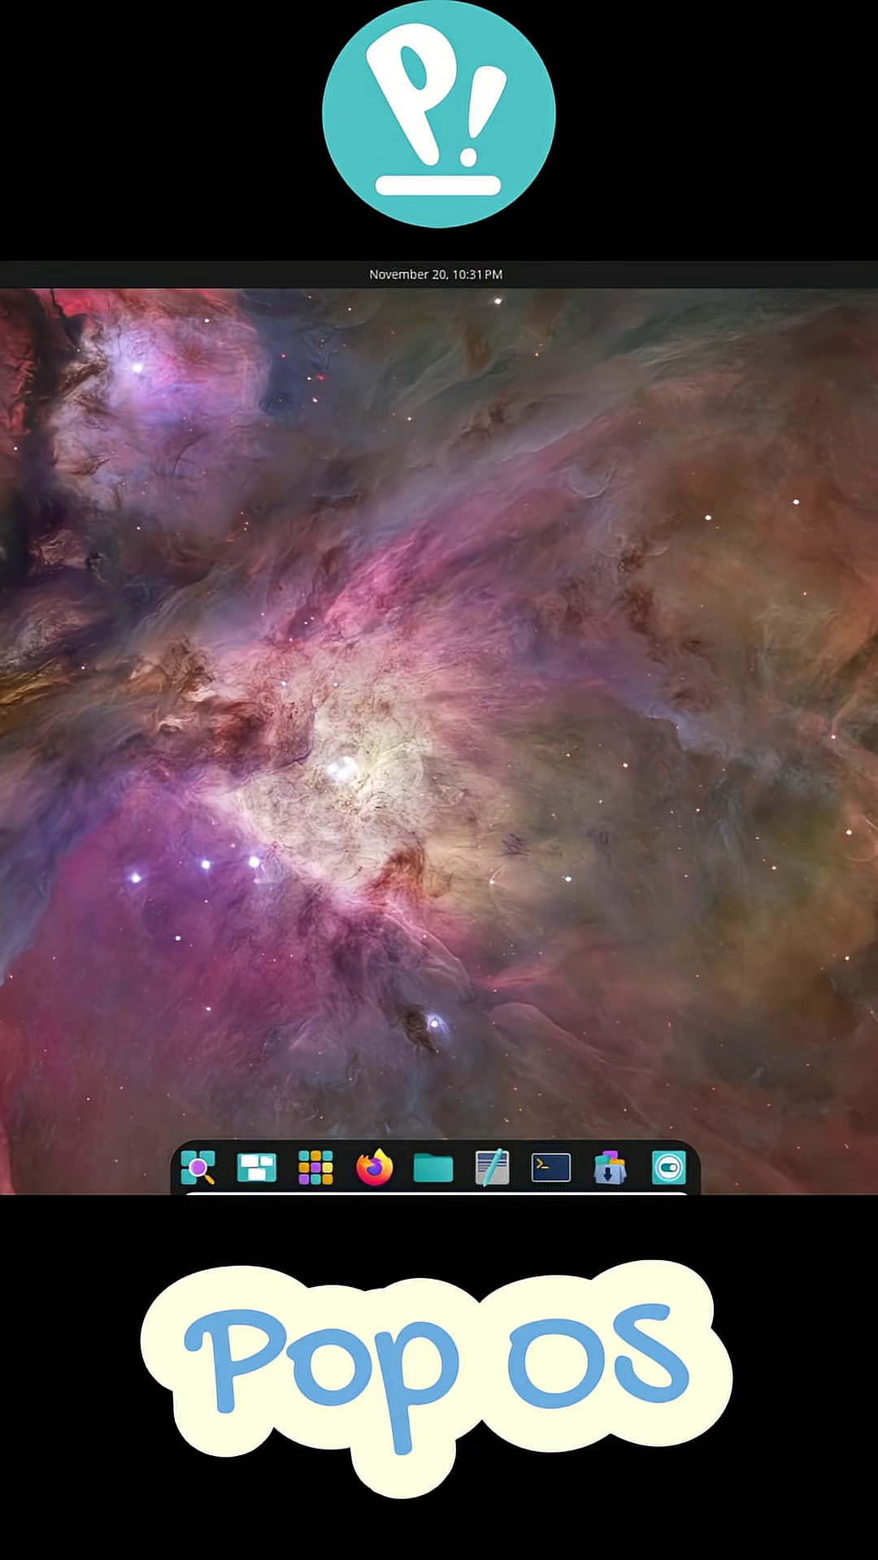